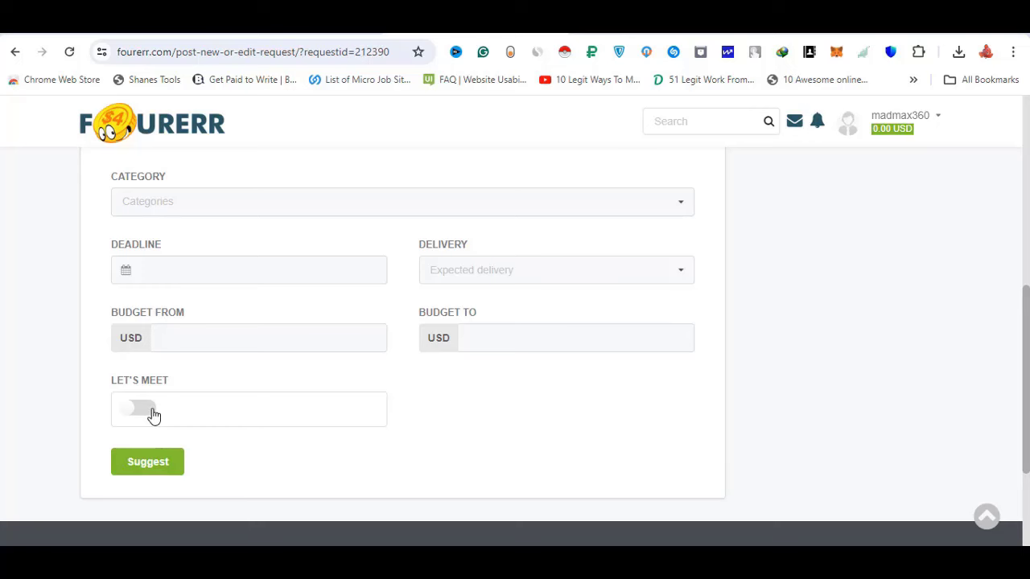
left_click(142, 412)
left_click(136, 413)
scroll(159, 342, "down", 2)
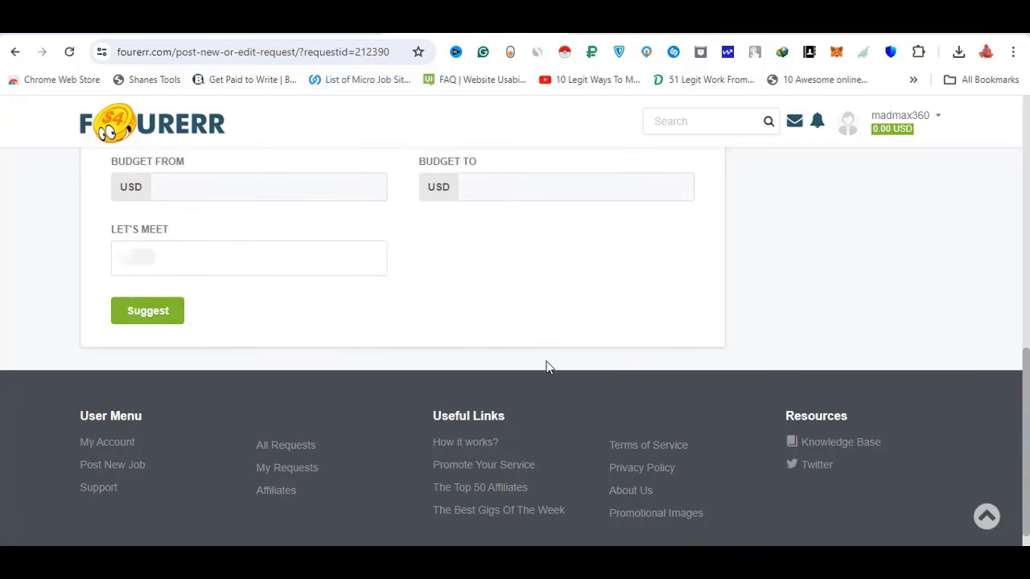
scroll(547, 366, "up", 3)
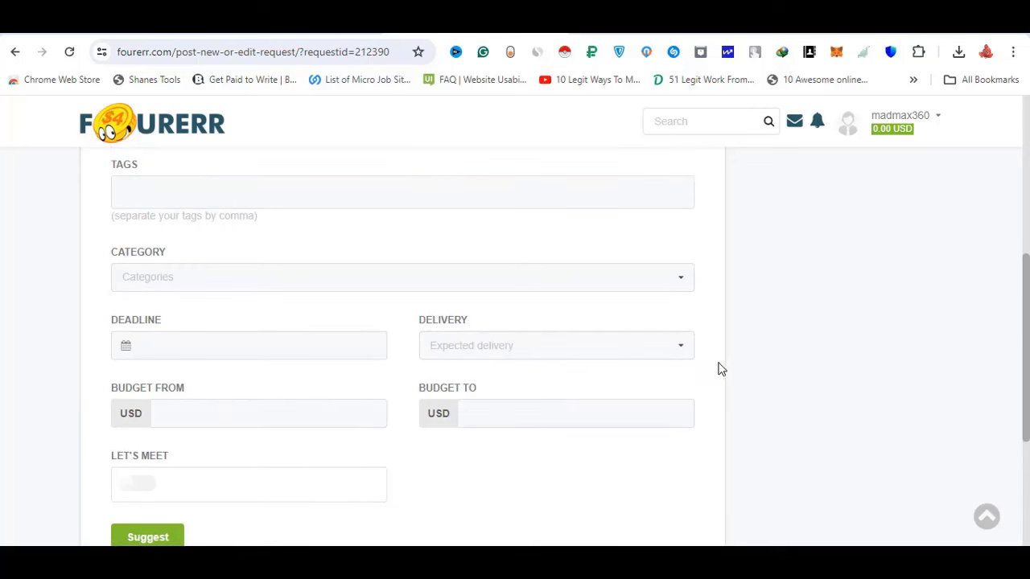
- Open the form for posting a new job from the account's Jobs options
scroll(716, 366, "up", 6)
mouse_move(919, 126)
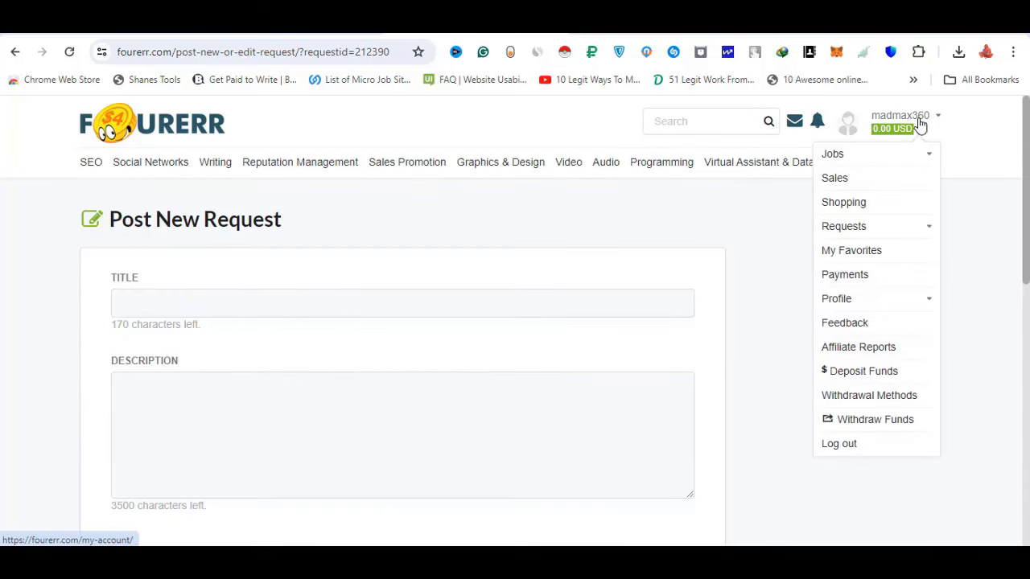
left_click(884, 165)
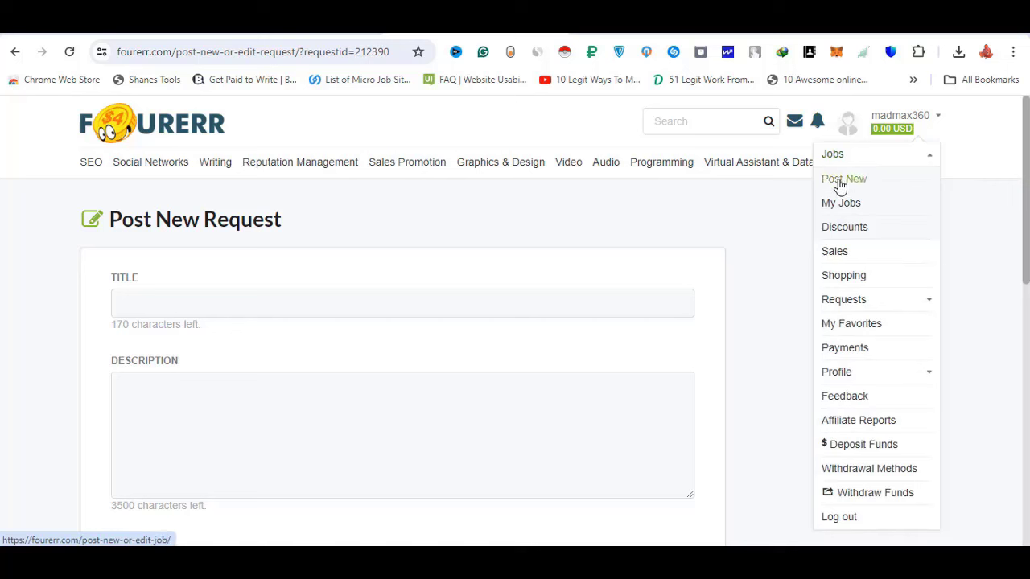
left_click(853, 183)
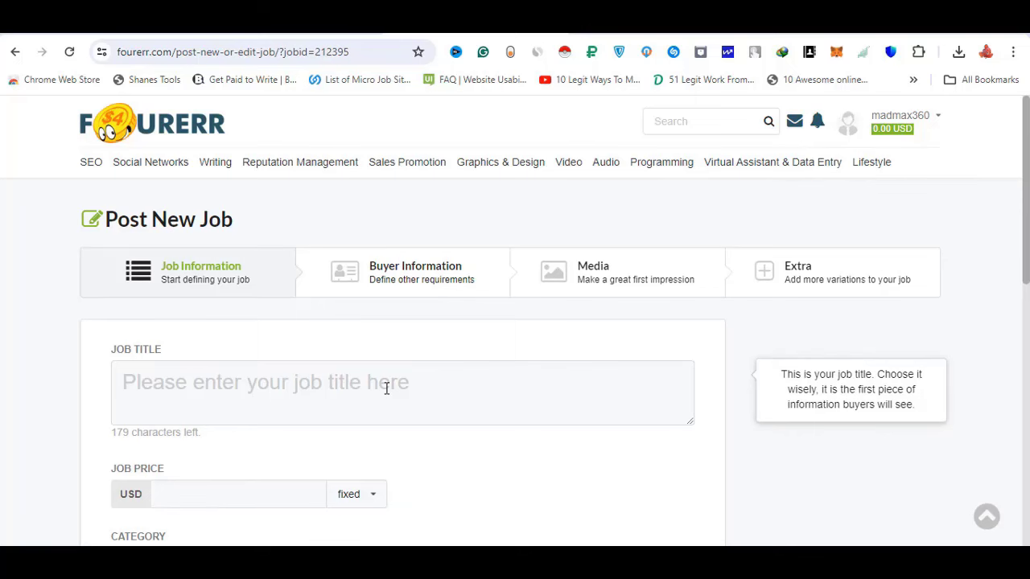
- Look over the job form and the Social Networks categories, and enter the job title "2000 YouTube Views Non-Drop Guaranteed"
scroll(356, 367, "down", 2)
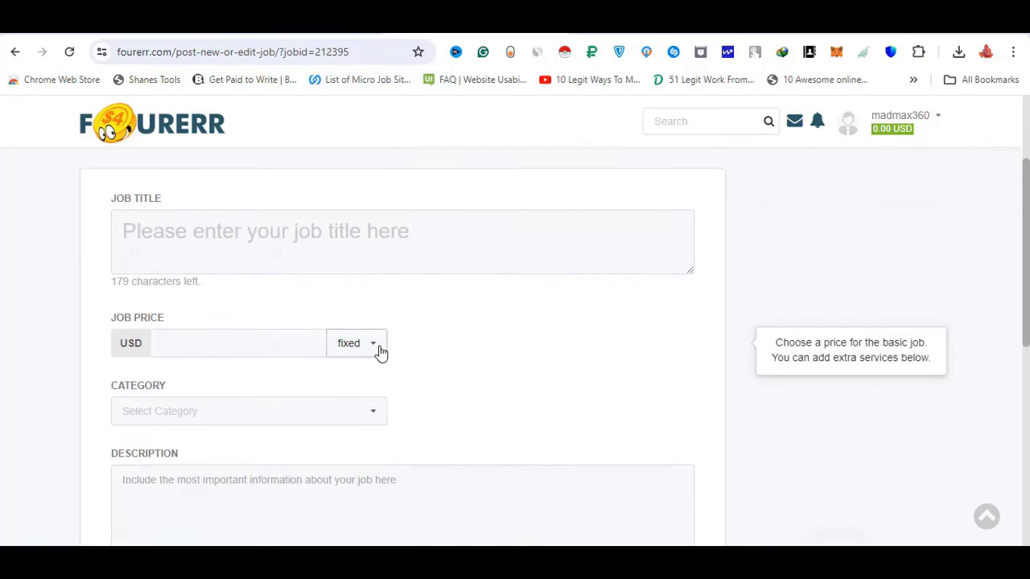
scroll(380, 351, "up", 2)
mouse_move(149, 161)
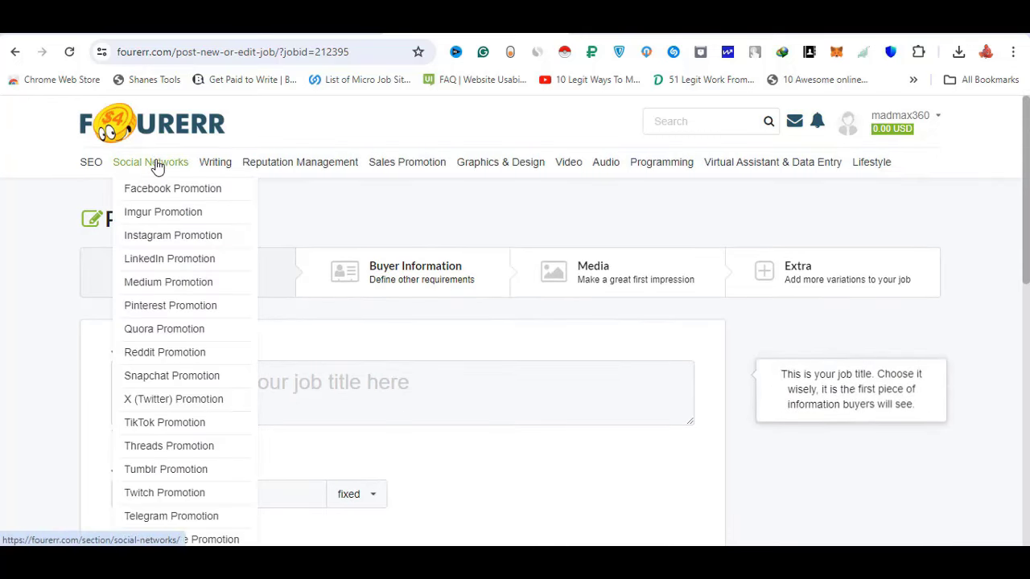
scroll(172, 333, "down", 3)
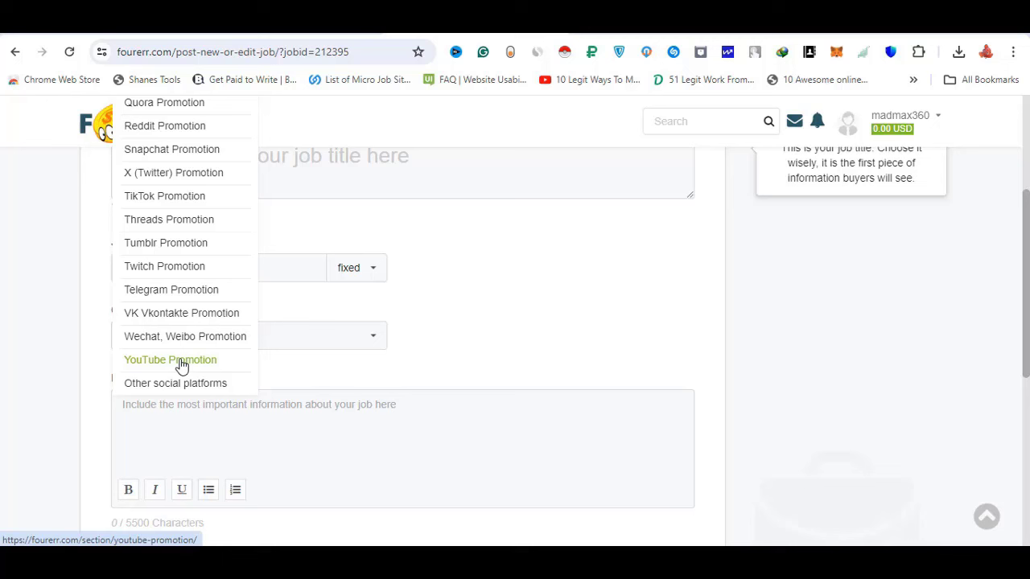
scroll(181, 364, "up", 2)
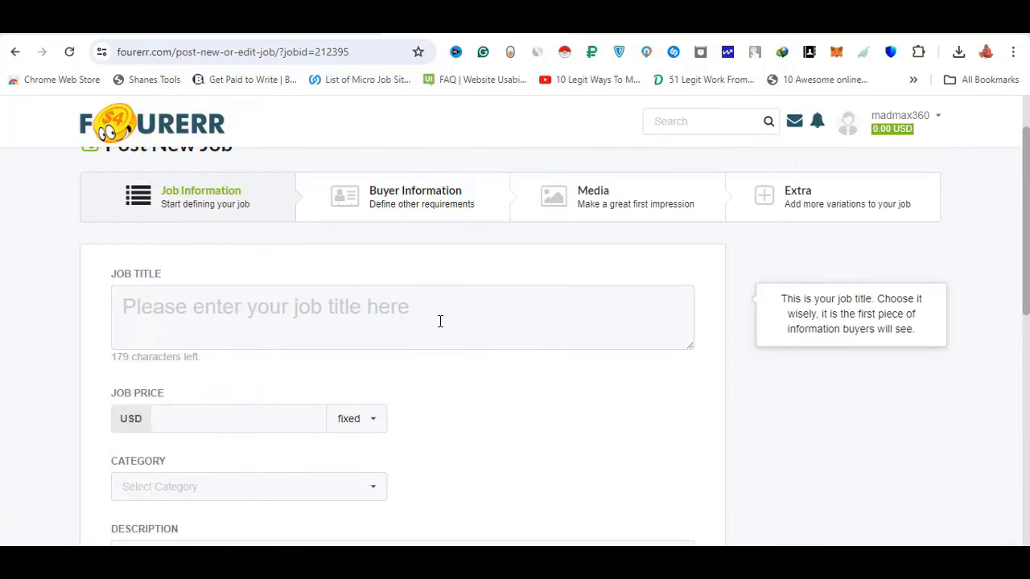
left_click(296, 303)
type("2000 YouTube Views Non-Drop Guaranteed")
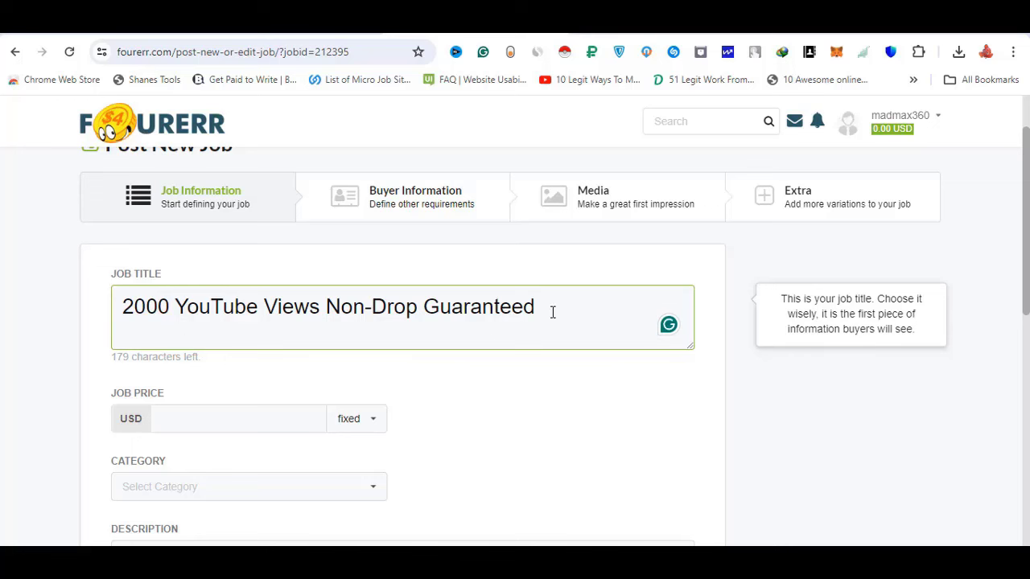
- Set the job price to 5 USD
scroll(552, 313, "down", 1)
left_click(195, 339)
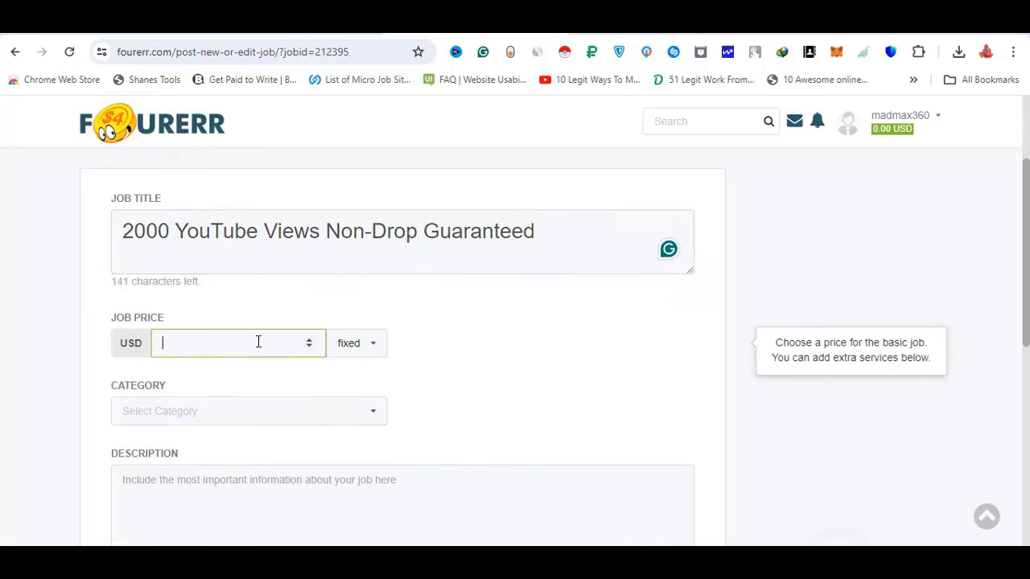
type("5")
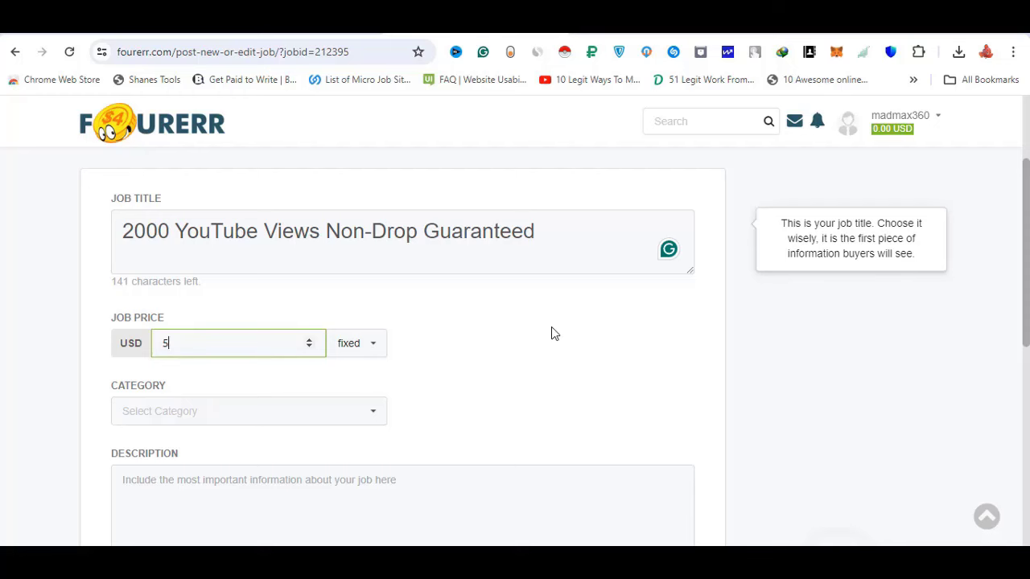
- Switch to the best-smm.com order page and set the YouTube non-drop views amount to 2000 to check its charge
left_click(462, 16)
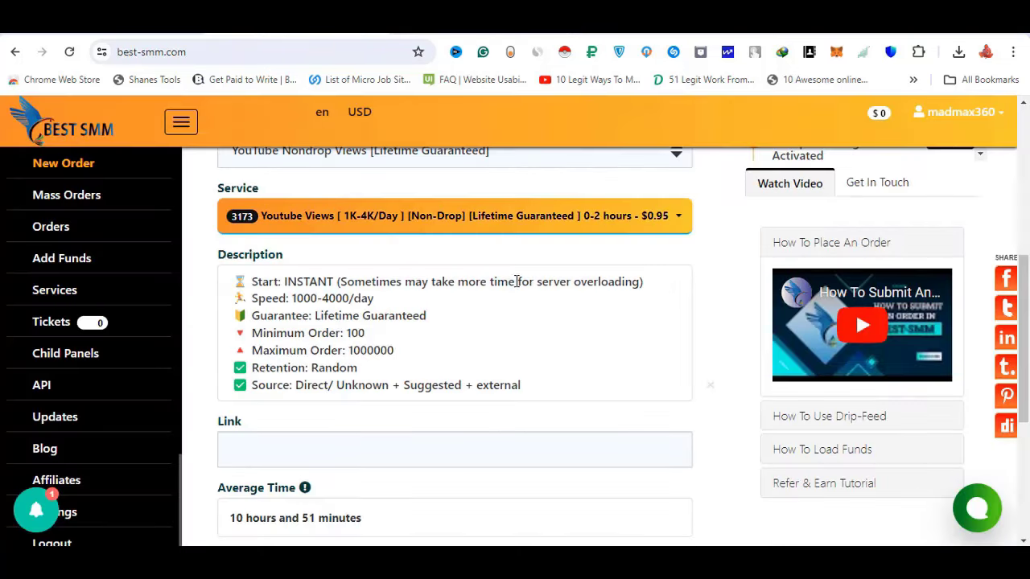
left_click(566, 326)
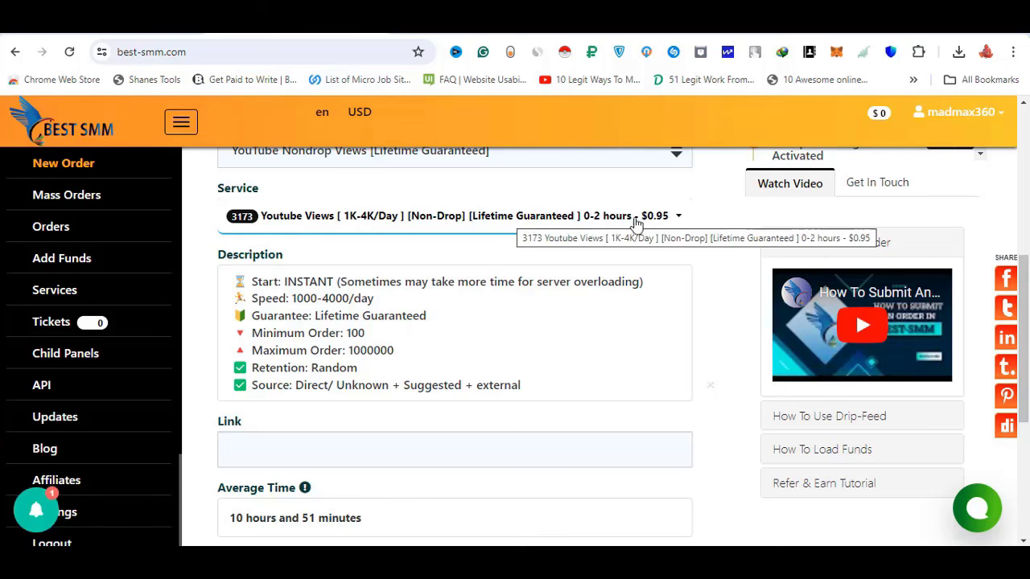
scroll(683, 334, "down", 2)
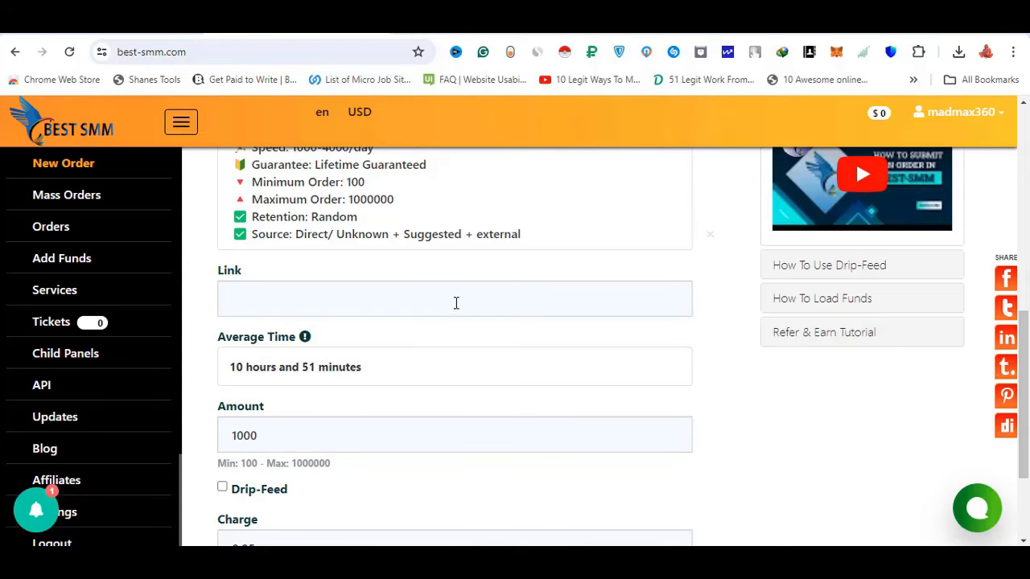
scroll(571, 282, "down", 2)
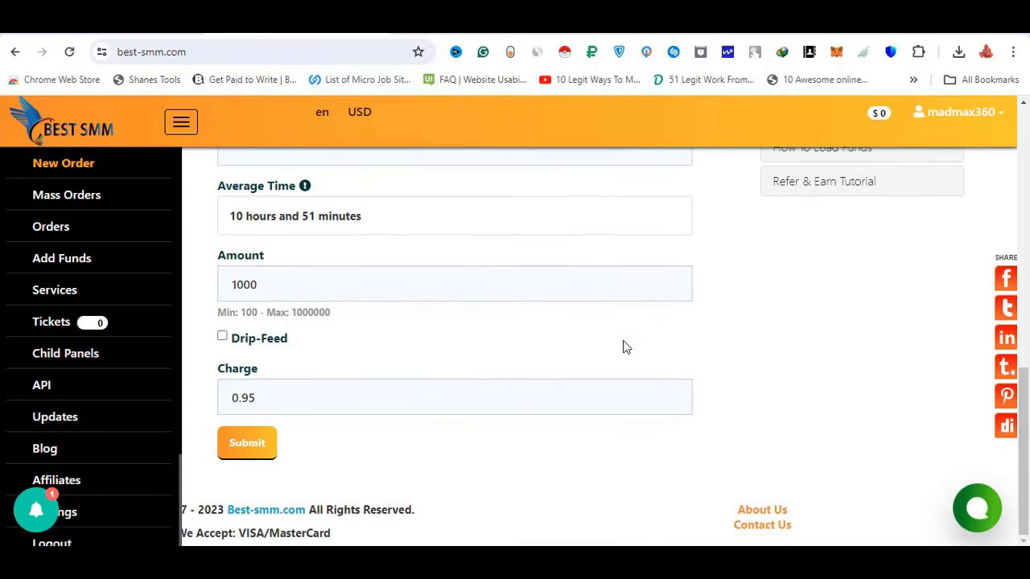
double_click(295, 284)
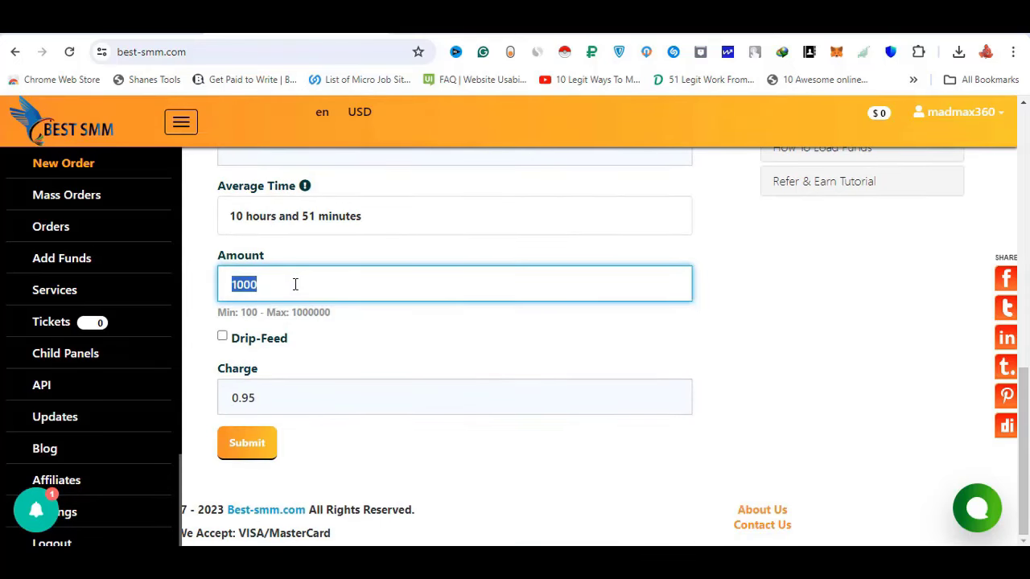
type("2000")
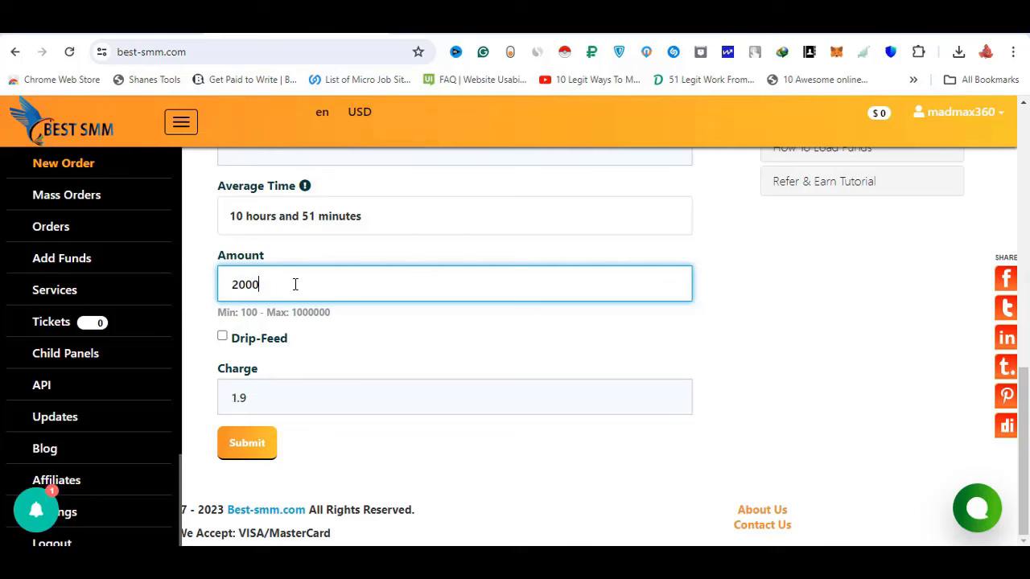
left_click_drag(215, 374, 259, 368)
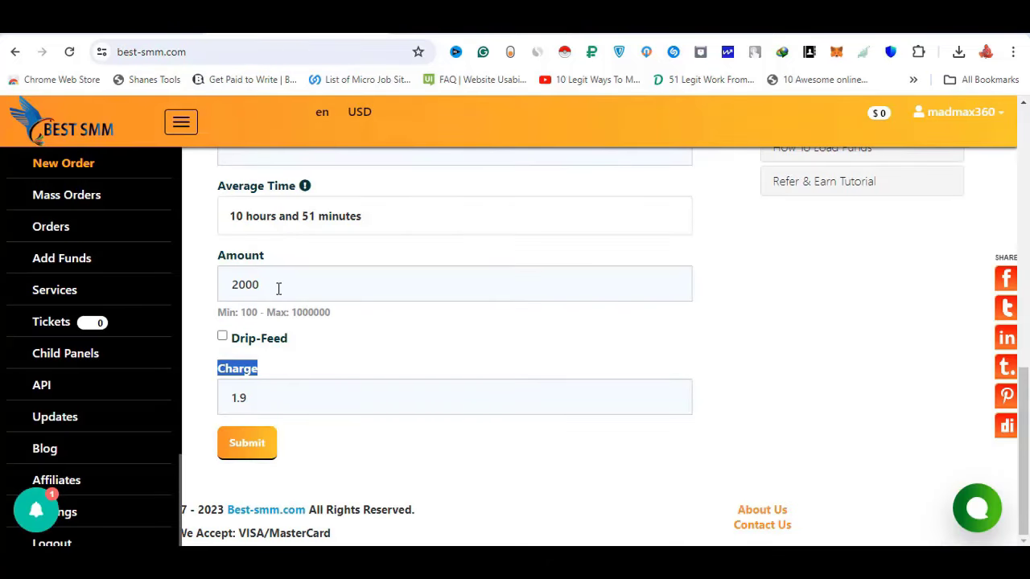
left_click(248, 404)
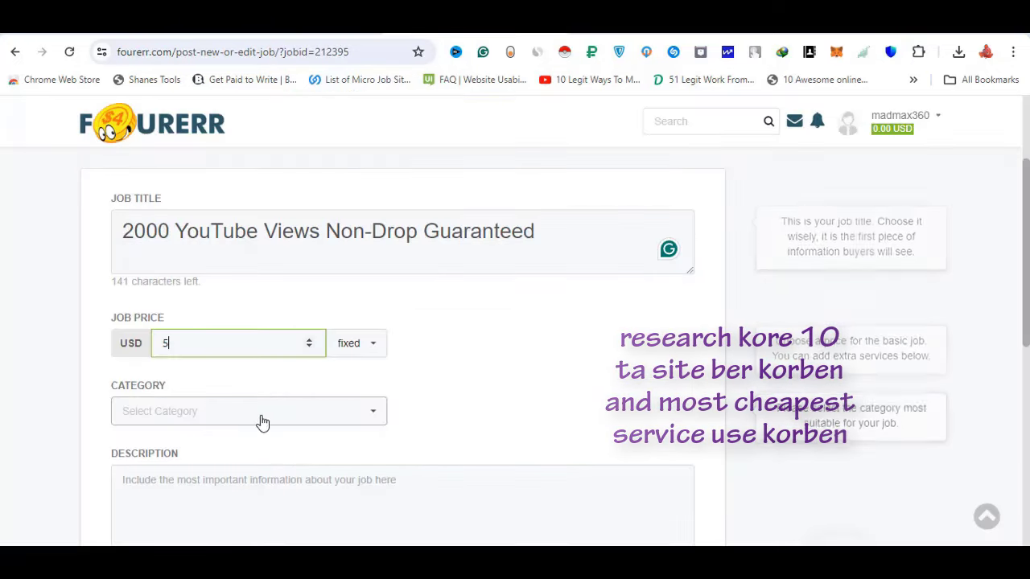
- Back on the Fourerr job form, set the job price to 4 USD and choose the Social Networks category
left_click(194, 348)
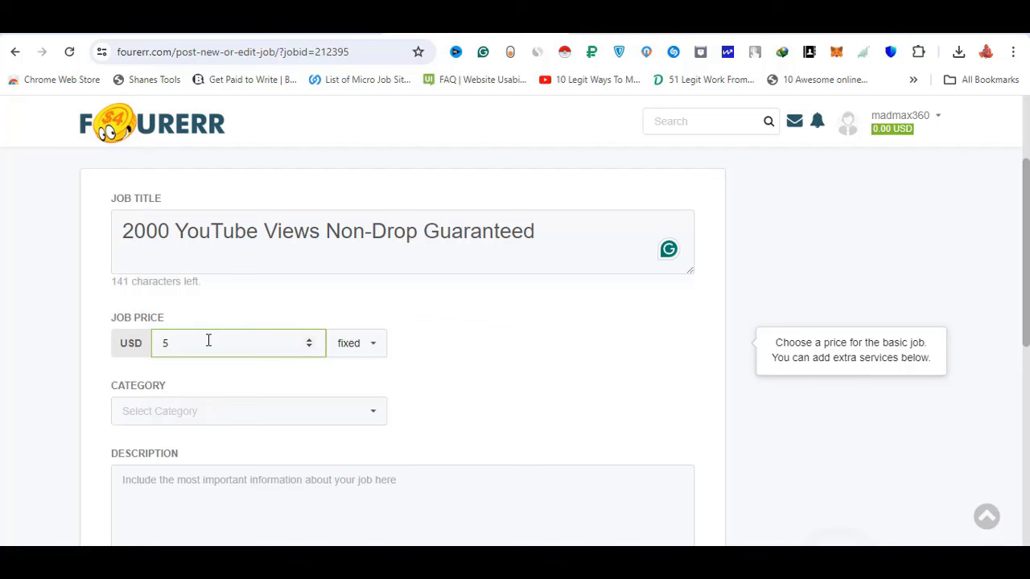
scroll(208, 340, "down", 1)
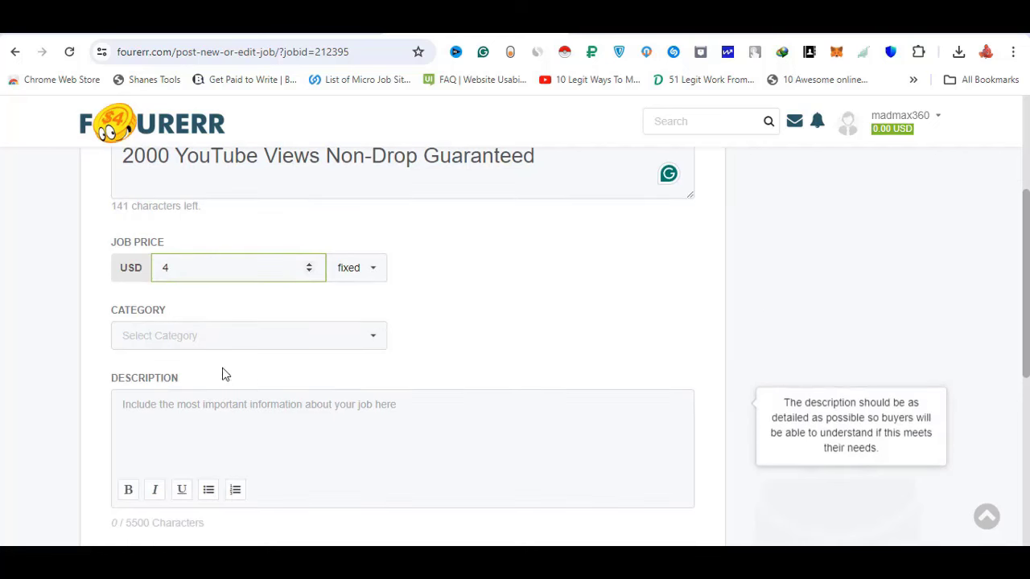
left_click(225, 338)
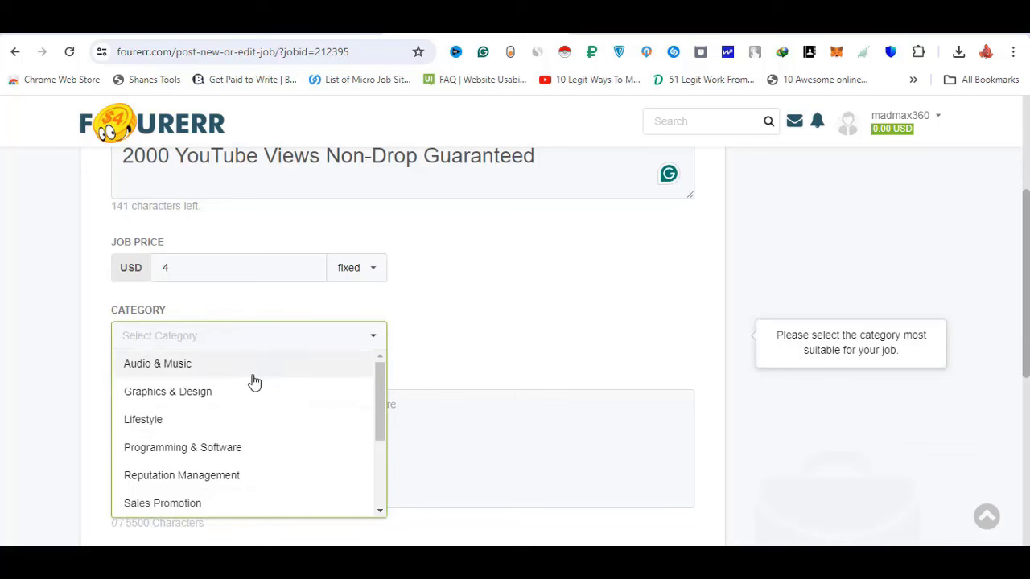
scroll(244, 414, "down", 1)
scroll(250, 434, "down", 1)
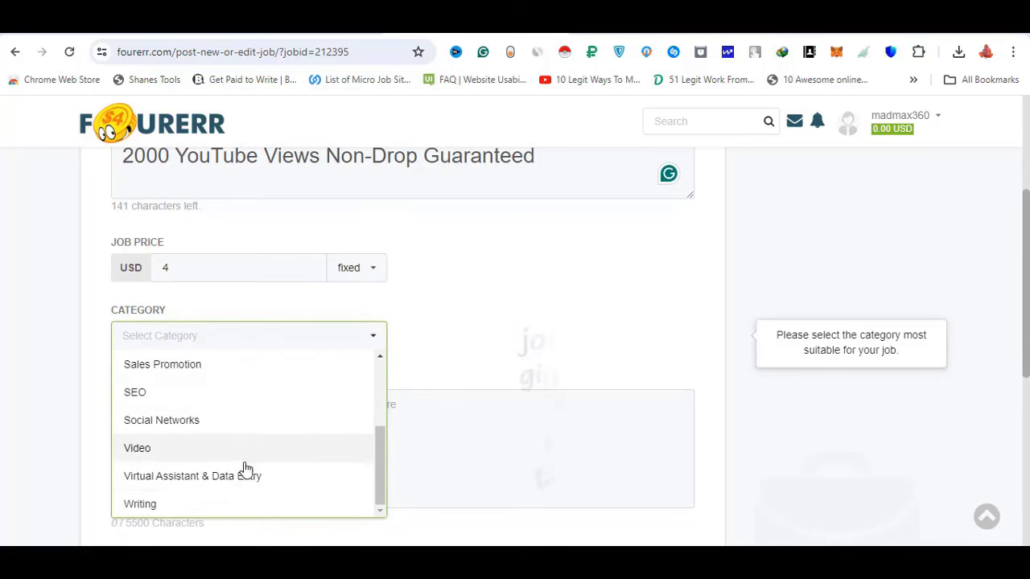
left_click(184, 424)
- Choose YouTube Promotion as the job's subcategory
scroll(239, 372, "down", 1)
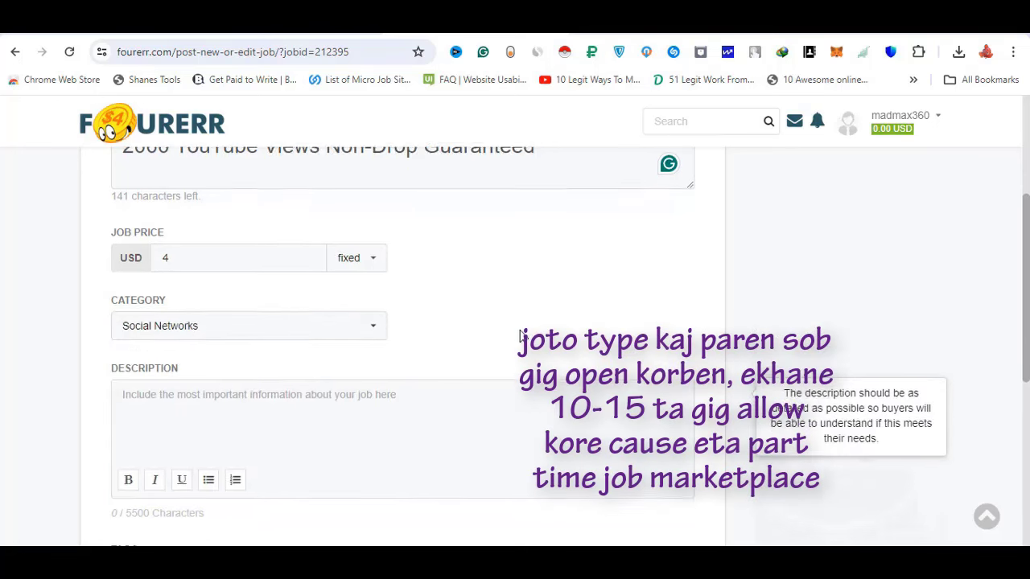
left_click(520, 273)
left_click(515, 271)
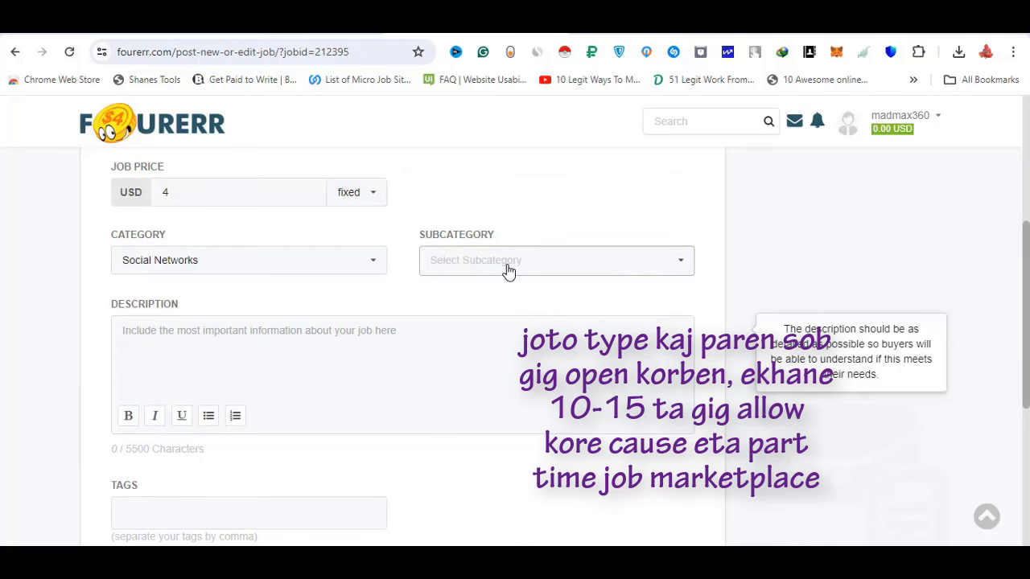
left_click(512, 275)
scroll(499, 400, "down", 5)
scroll(515, 402, "down", 4)
scroll(531, 404, "up", 5)
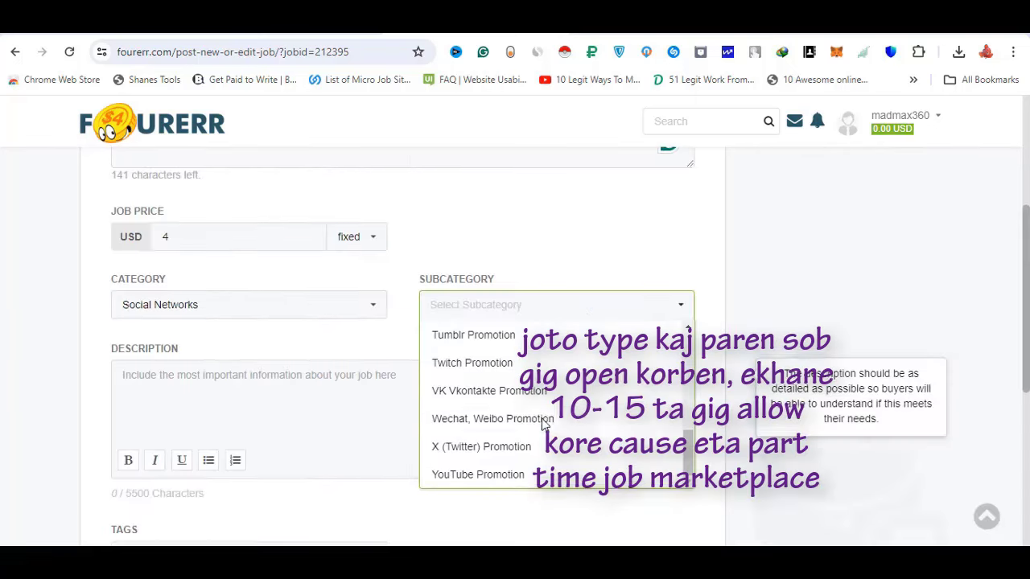
left_click(498, 475)
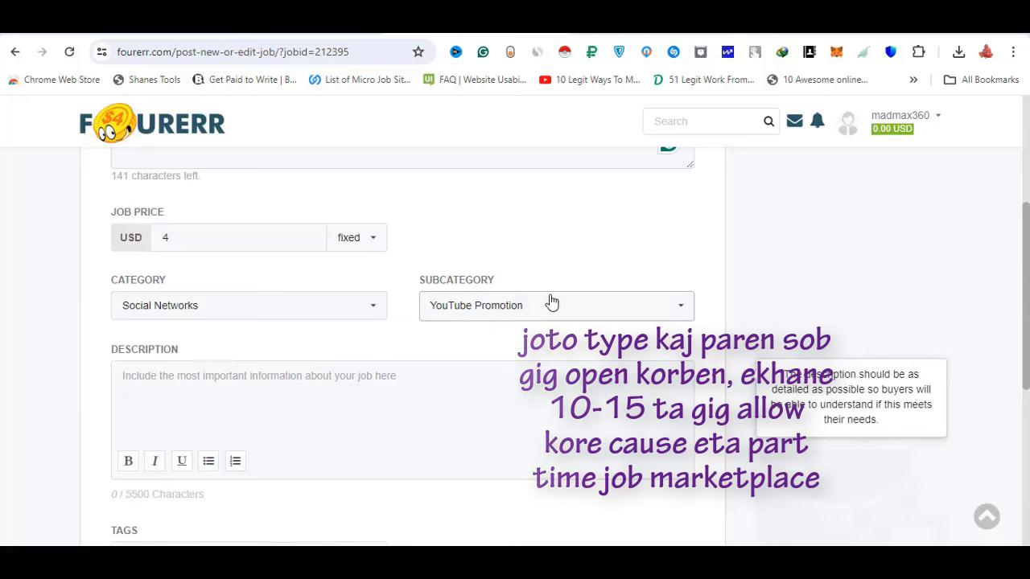
- Fill in the description: Start 0-1 Hour, Speed 1000-4000/days, Refill non-drop, Quality Real, Cancel No, Link Video Link, plus the note on extras and order completion
scroll(266, 329, "down", 1)
left_click(242, 300)
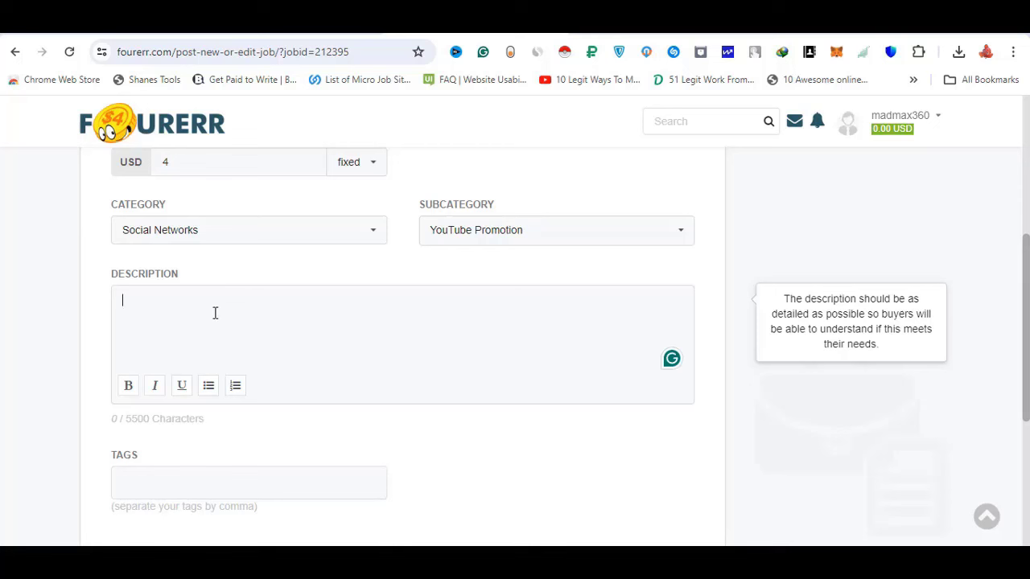
type("Start: 0-1 Hour Speed: 1000-4000/days Refill: non-drop Quality: Real Cancel: No Link: Video Link  Note: - You can get extra views, likes, Subscriber while using this service - While you change the link or block or hide the video of the account, the order is marked completed.")
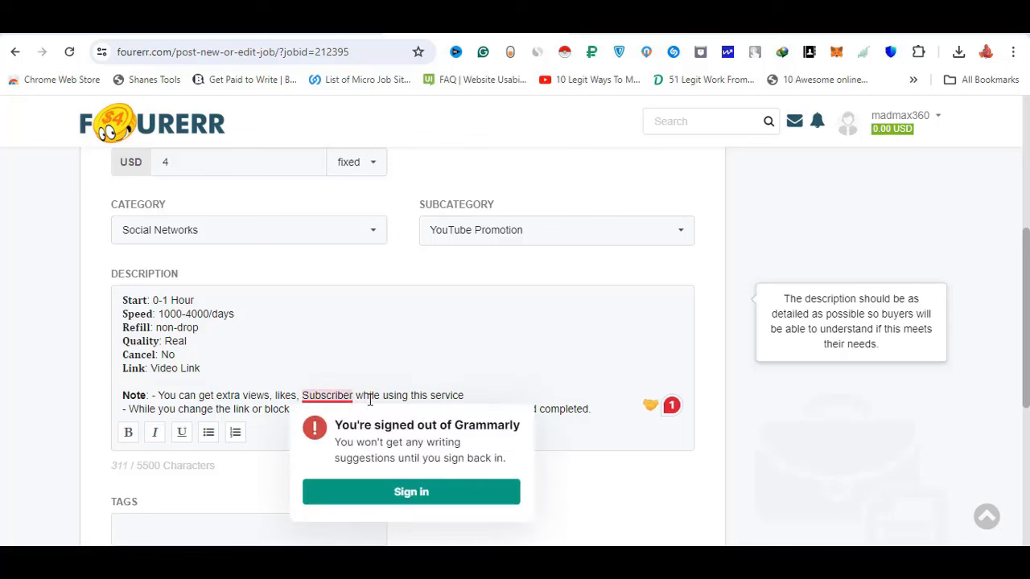
left_click(509, 368)
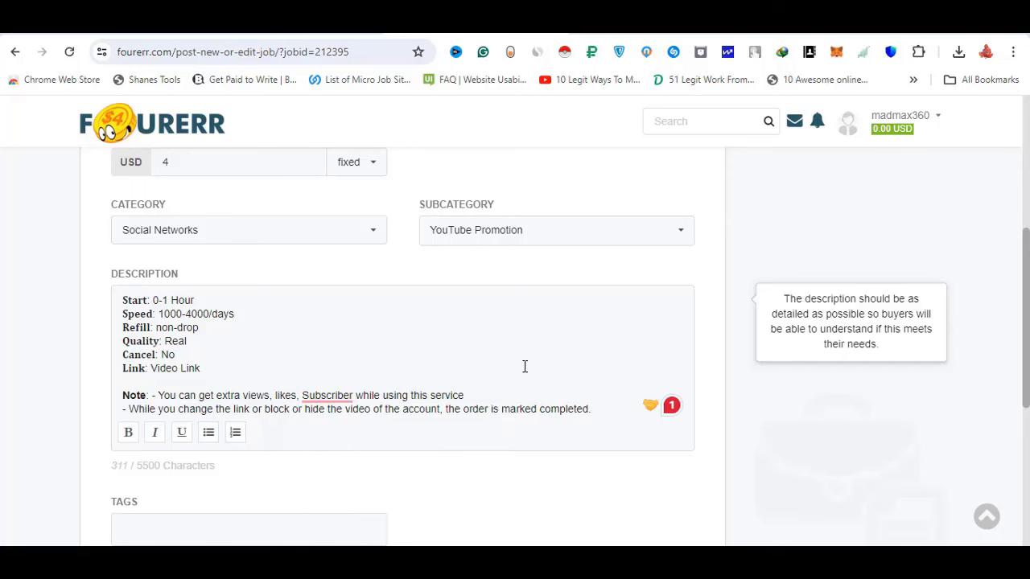
- Add the job tags youtube views, youtube, youtube subscribers, youtube watch time and youtube comments
scroll(521, 368, "down", 1)
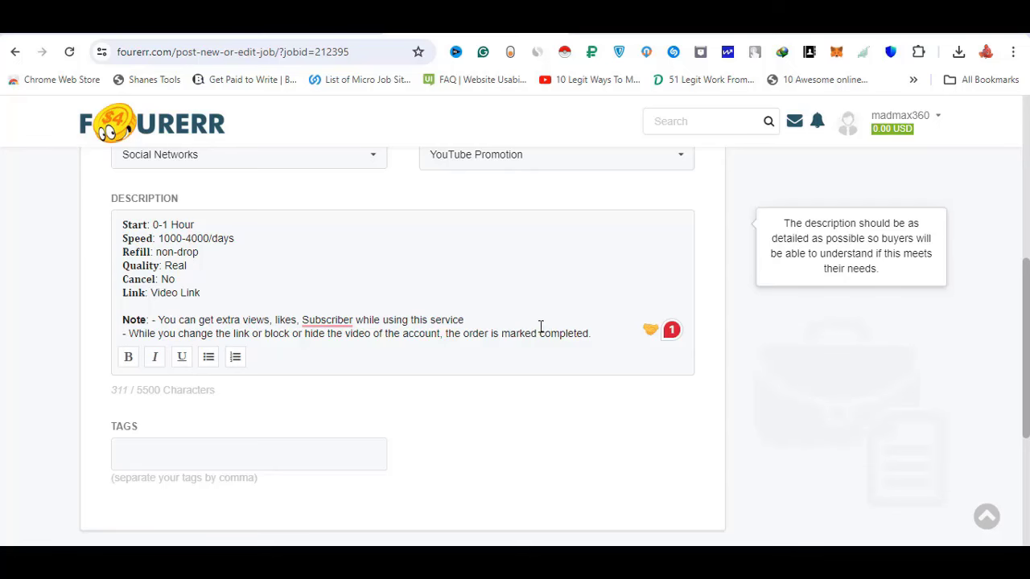
scroll(498, 354, "down", 1)
left_click(218, 372)
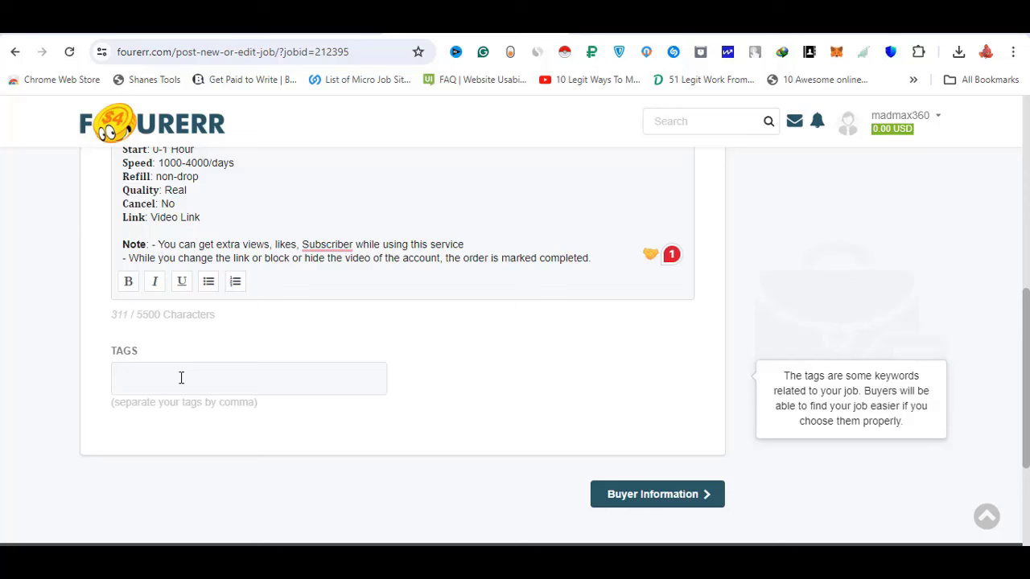
left_click(181, 377)
type("youtube views, youtube, youtube subscribers, youtube watch time, youtube comments")
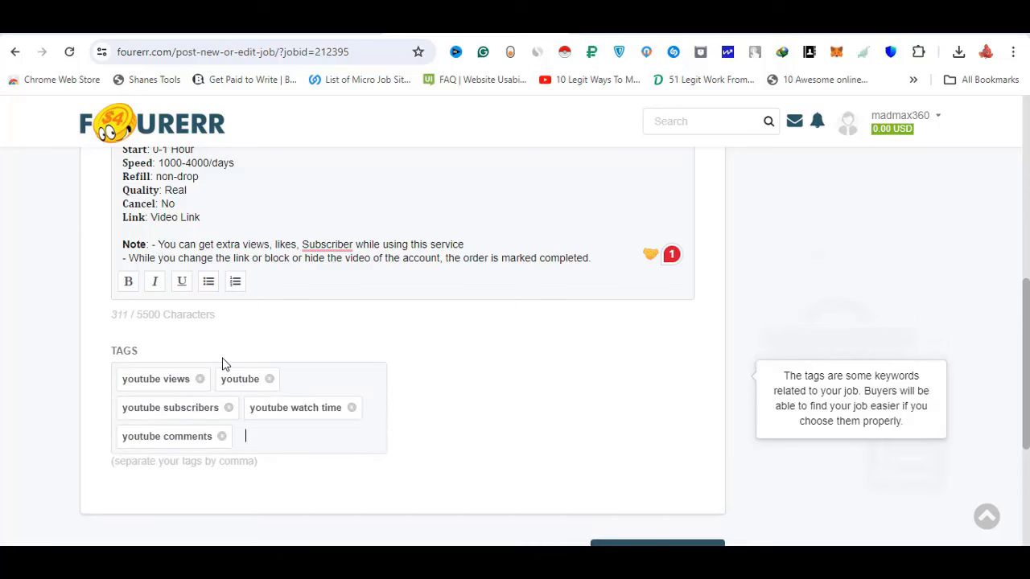
scroll(257, 407, "down", 3)
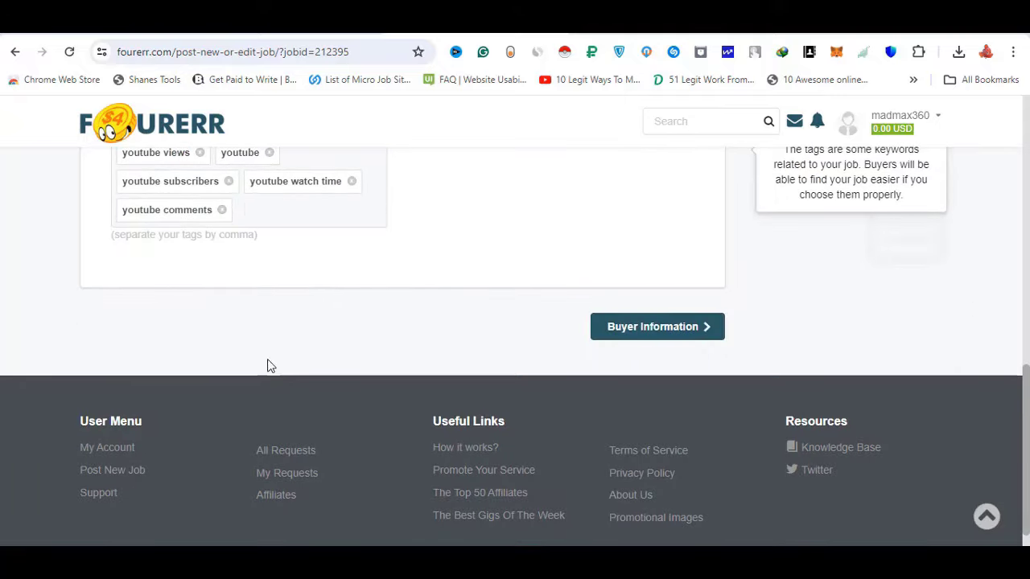
- Copy the Note about extra views and order completion from the job description into the Buyer Information section's instructions to buyer
left_click(664, 328)
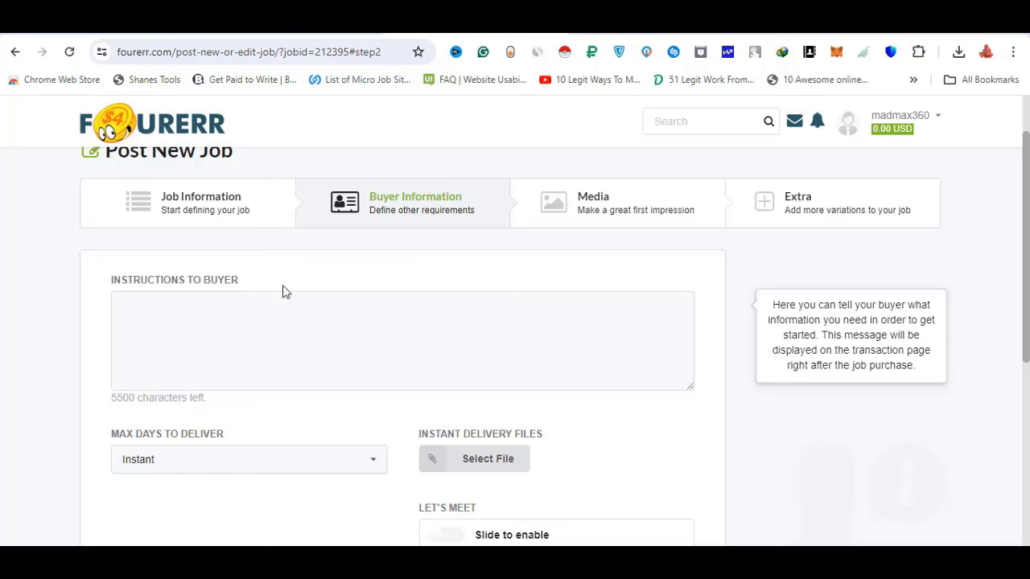
left_click(203, 216)
double_click(131, 432)
left_click_drag(150, 435, 584, 462)
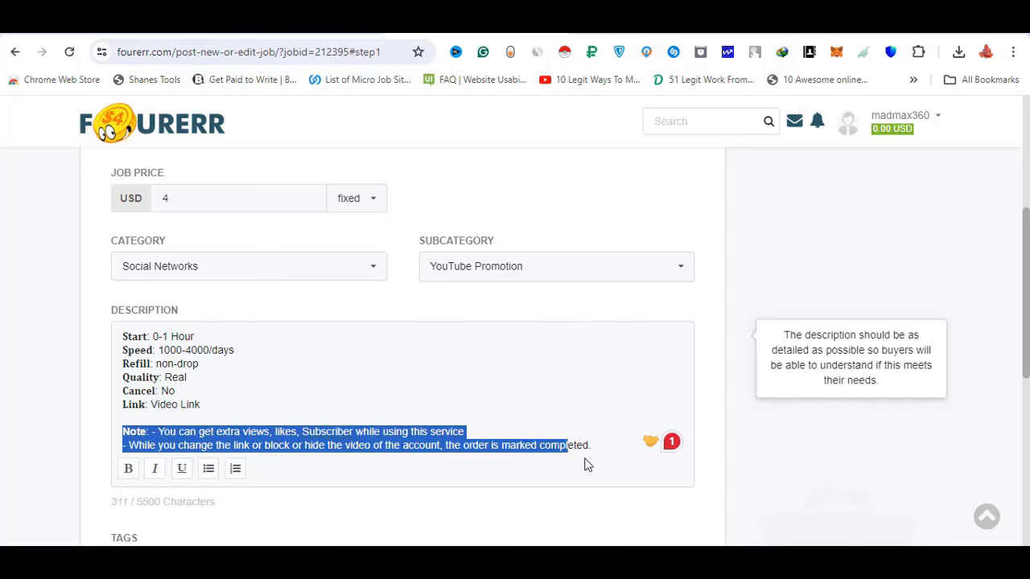
right_click(435, 436)
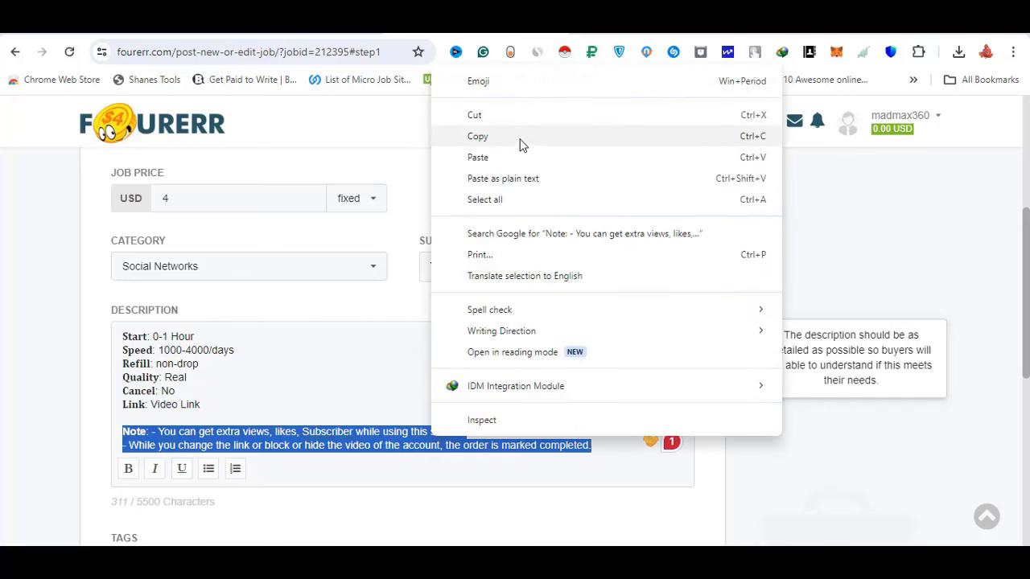
left_click(711, 137)
scroll(452, 327, "up", 4)
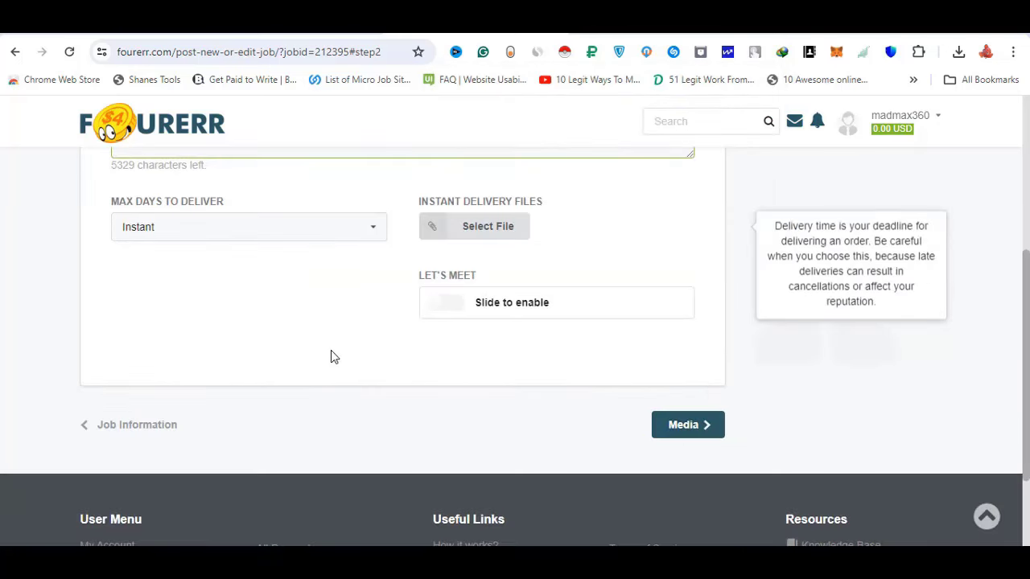
- Set the job's maximum days to deliver to 2 days and enable the Let's Meet option
left_click(204, 230)
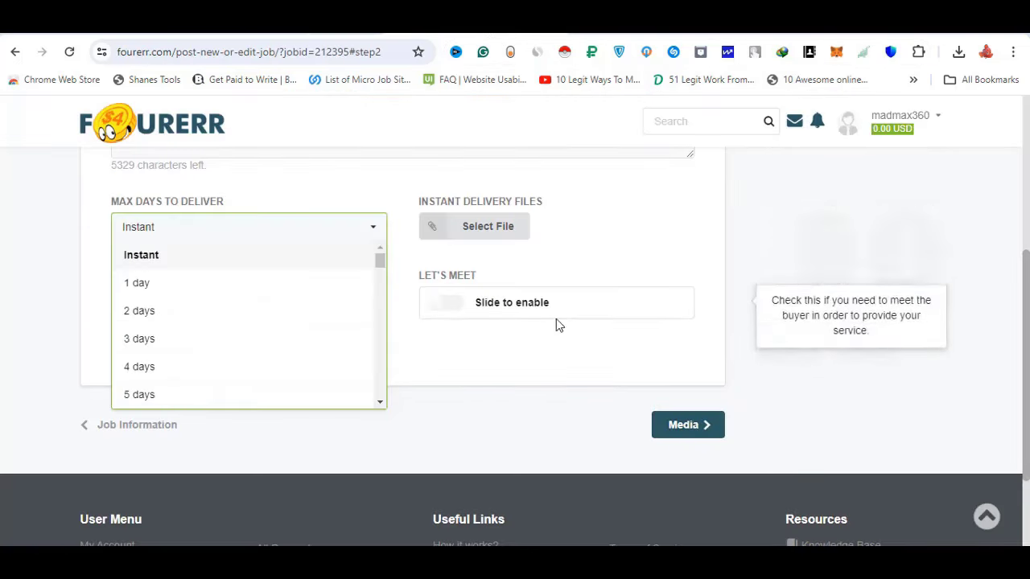
left_click(143, 314)
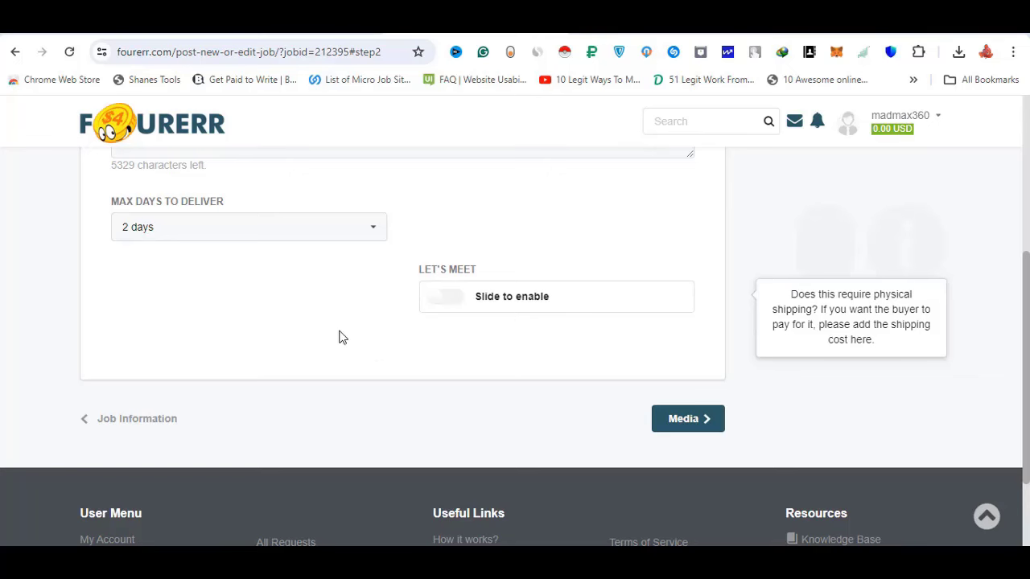
scroll(402, 346, "up", 1)
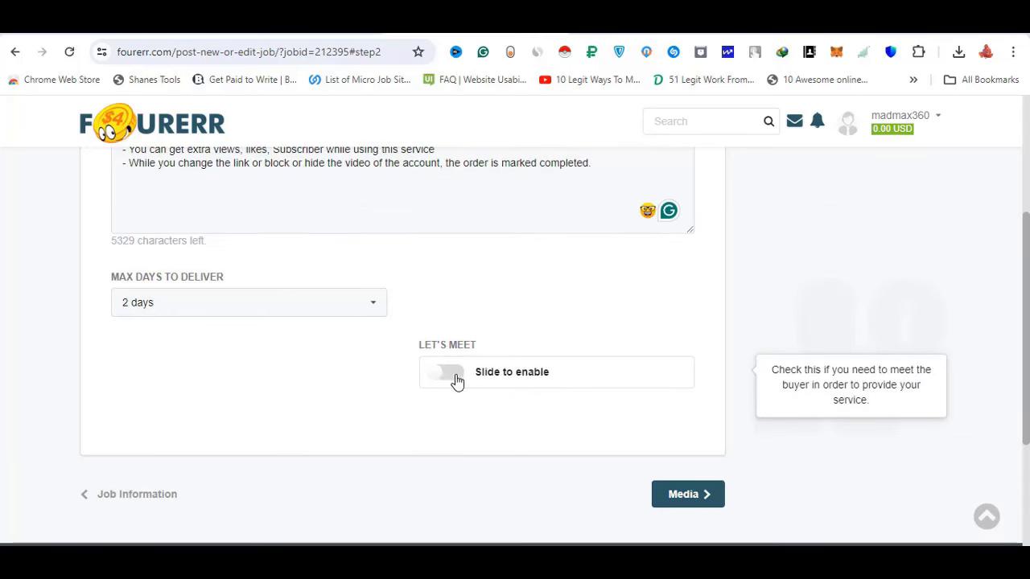
left_click(452, 378)
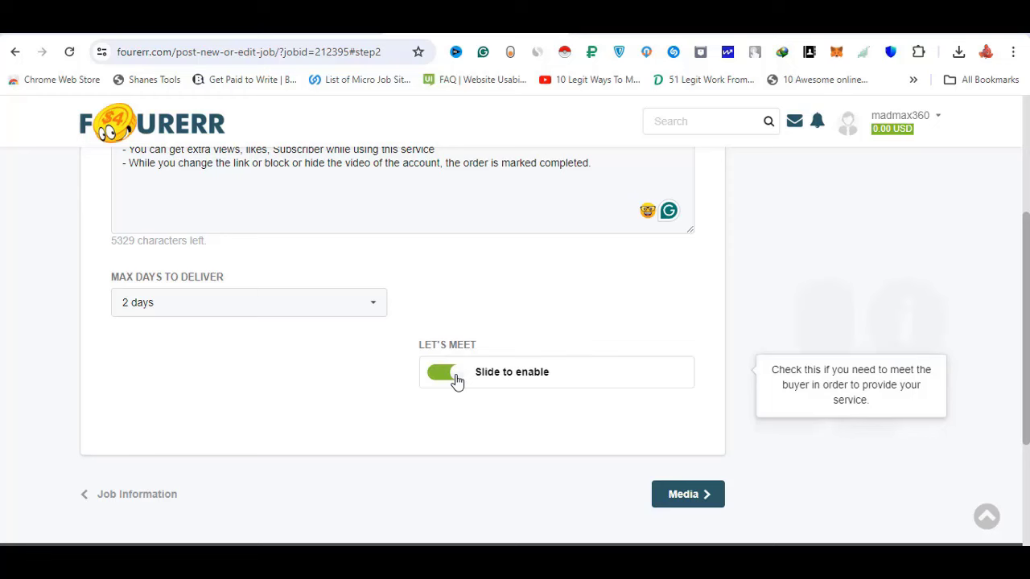
- Continue to the Media section and try to upload the Grow YouTube Views picture as the job image
left_click(712, 499)
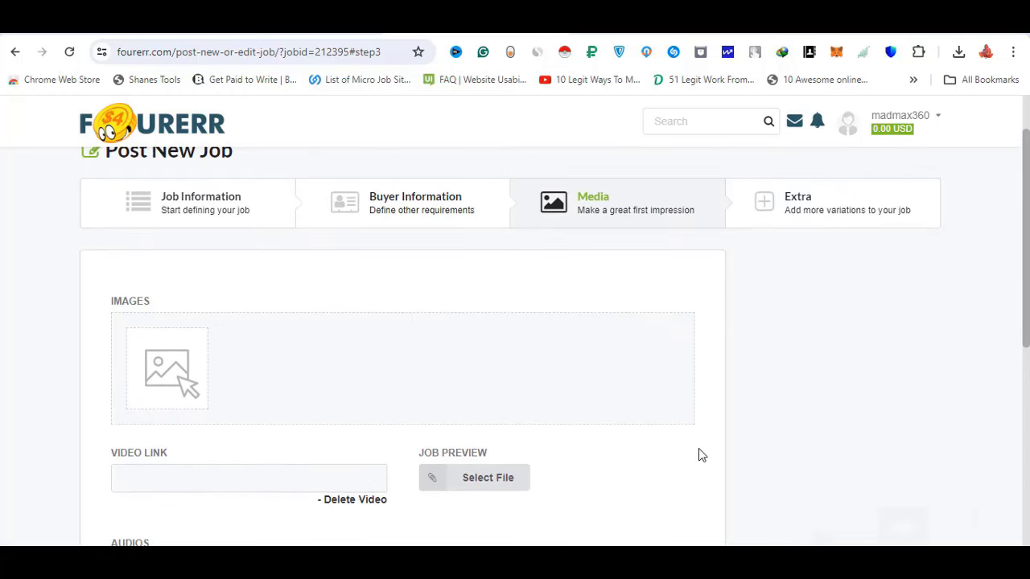
left_click(183, 378)
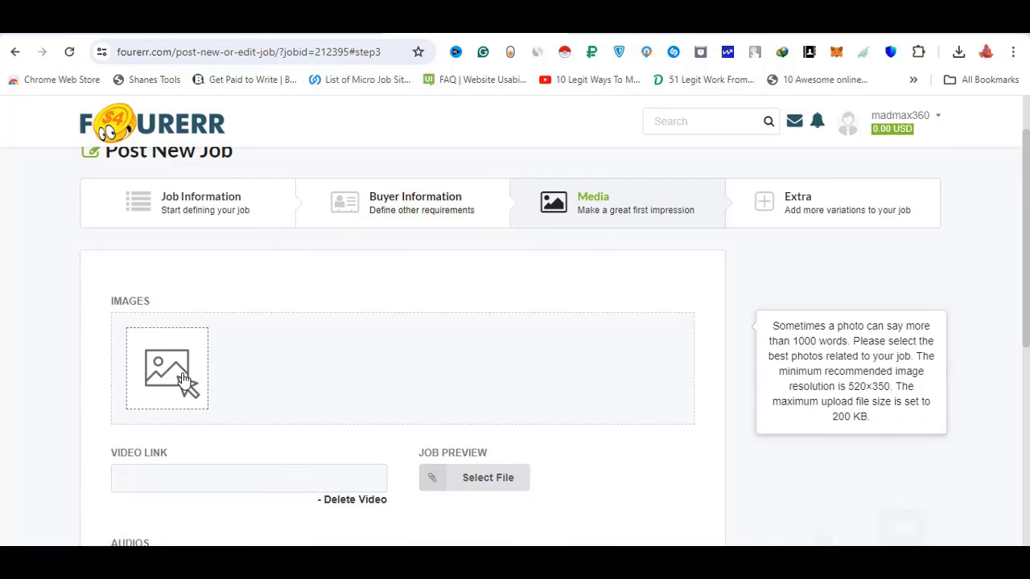
left_click(366, 168)
left_click(379, 340)
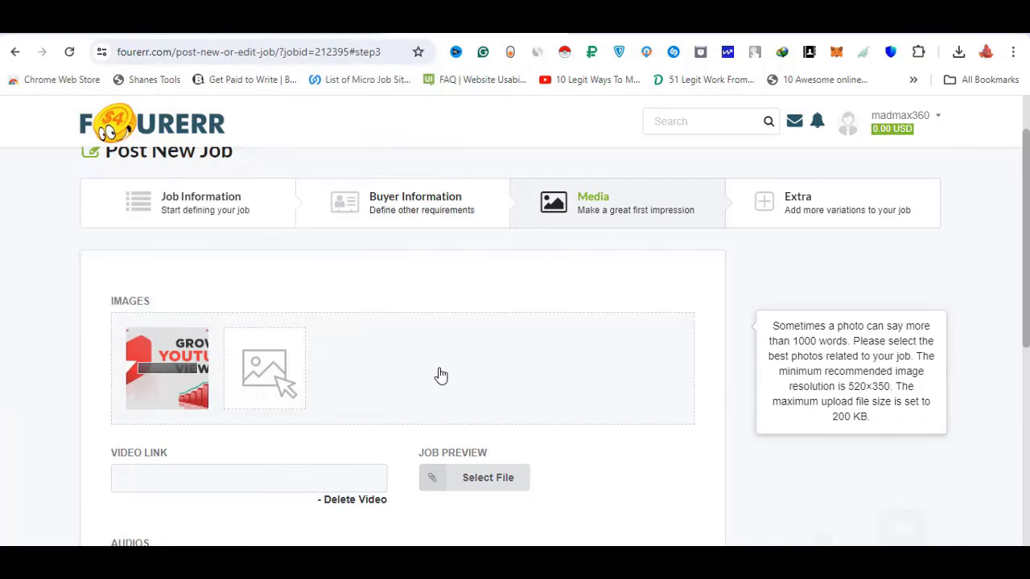
scroll(439, 362, "down", 3)
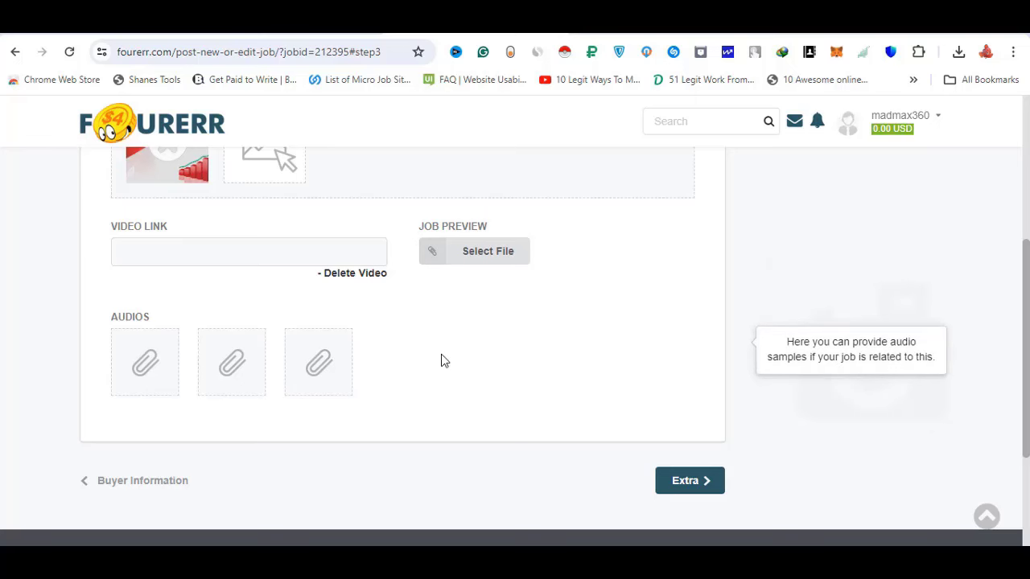
scroll(445, 354, "up", 2)
left_click(165, 277)
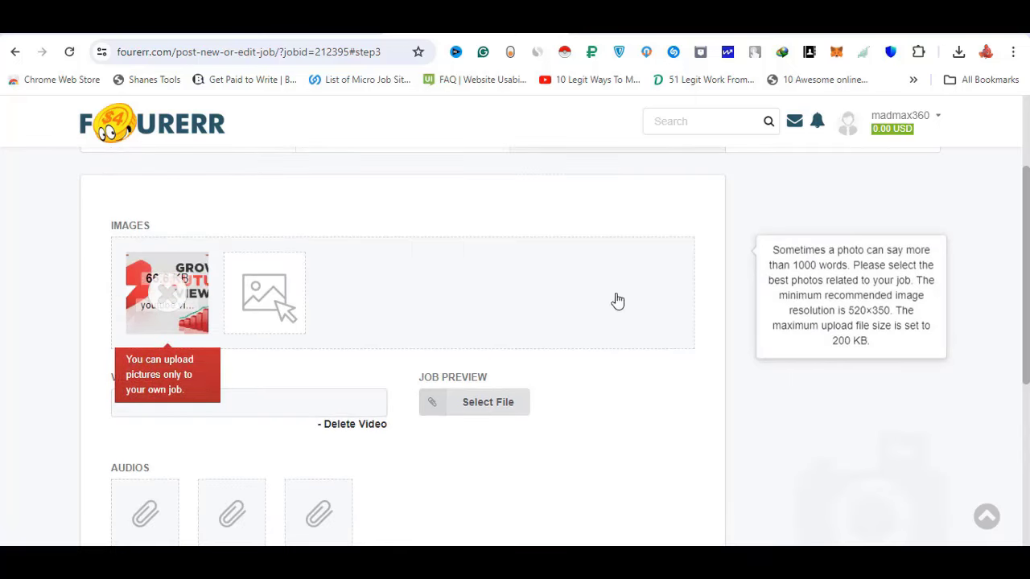
- Continue to the Extra section and publish the job without adding any extras
scroll(617, 300, "down", 4)
left_click(685, 336)
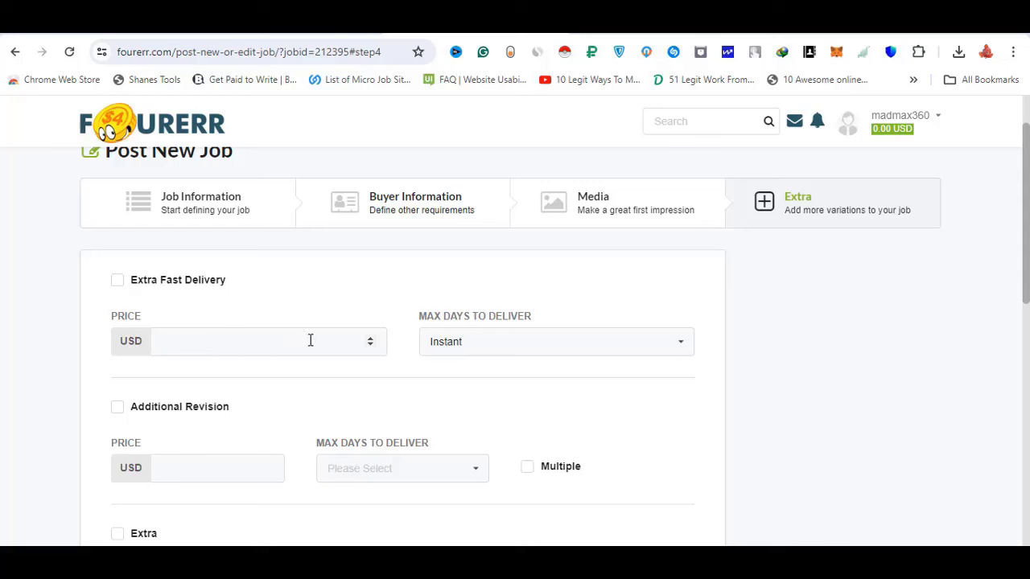
left_click(483, 347)
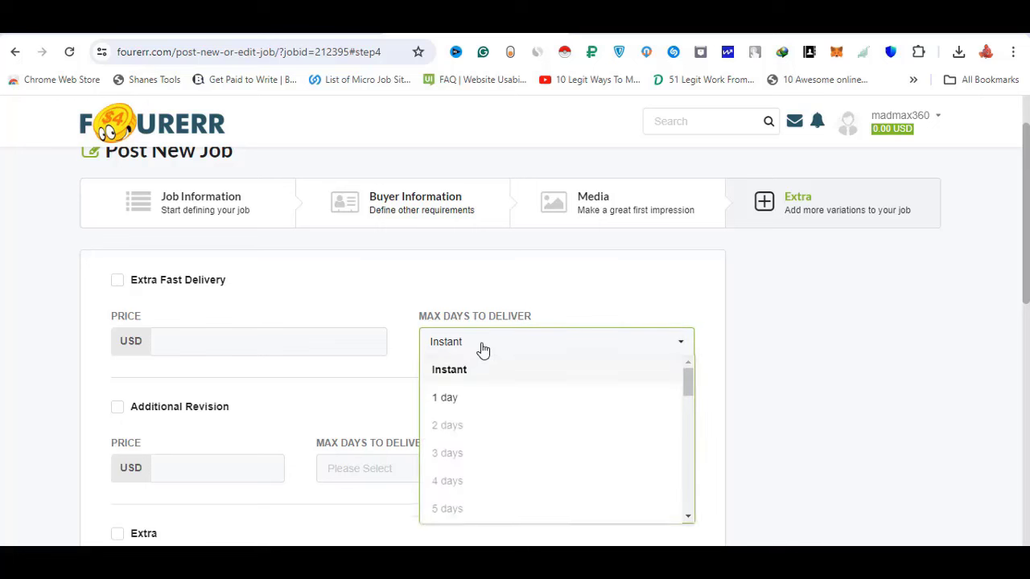
left_click(728, 343)
scroll(728, 343, "down", 2)
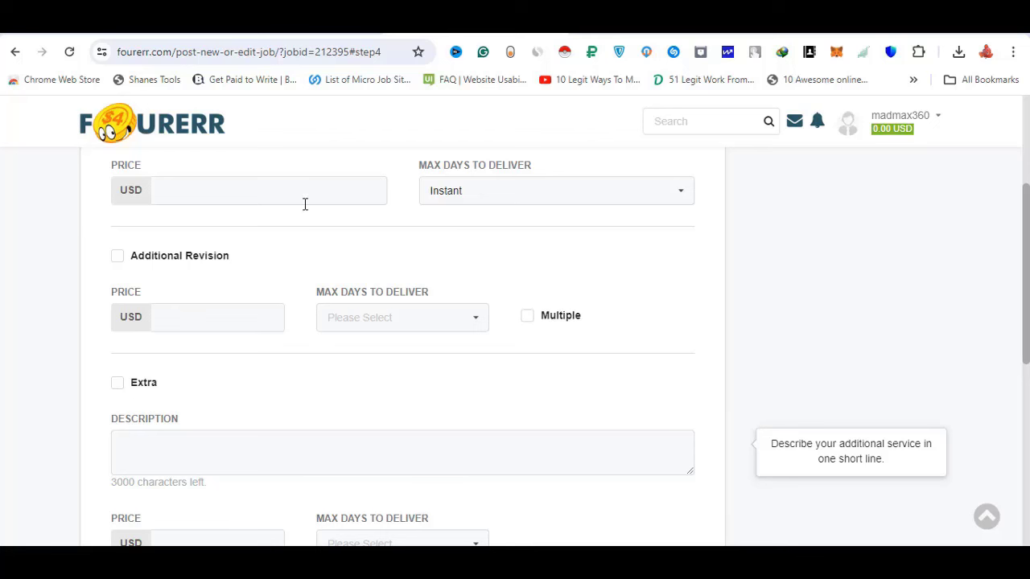
scroll(504, 376, "down", 4)
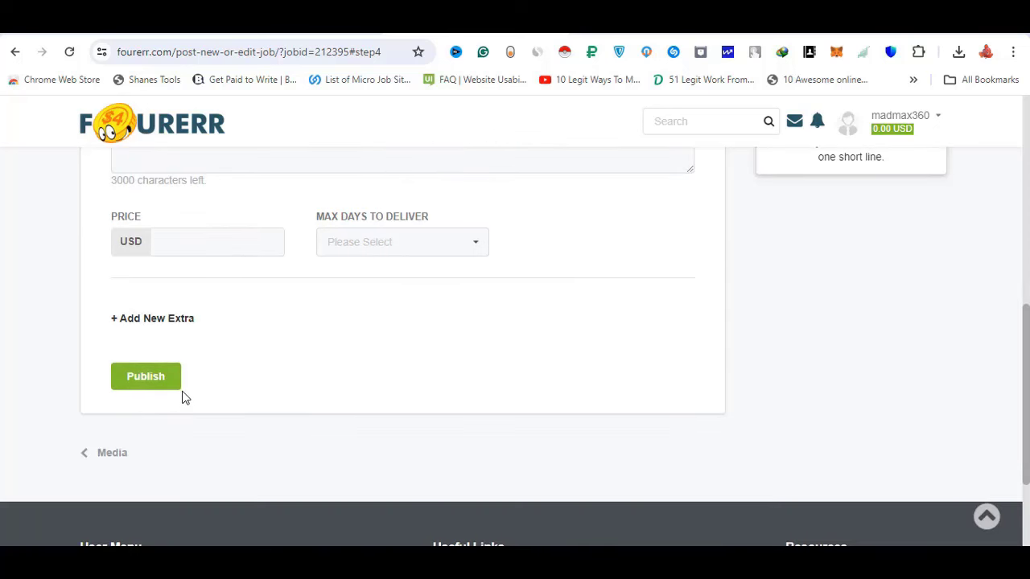
left_click(146, 384)
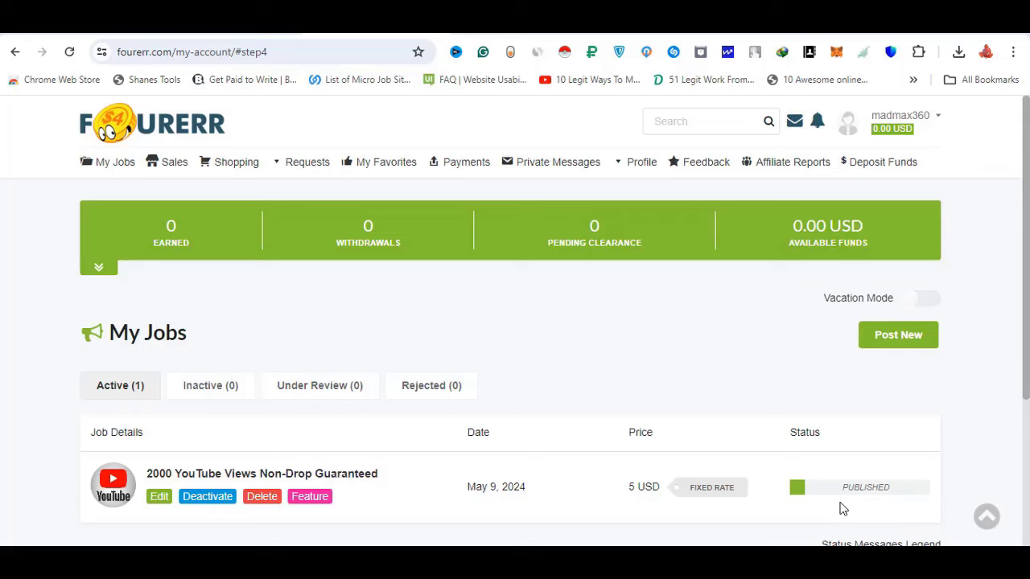
scroll(722, 396, "down", 2)
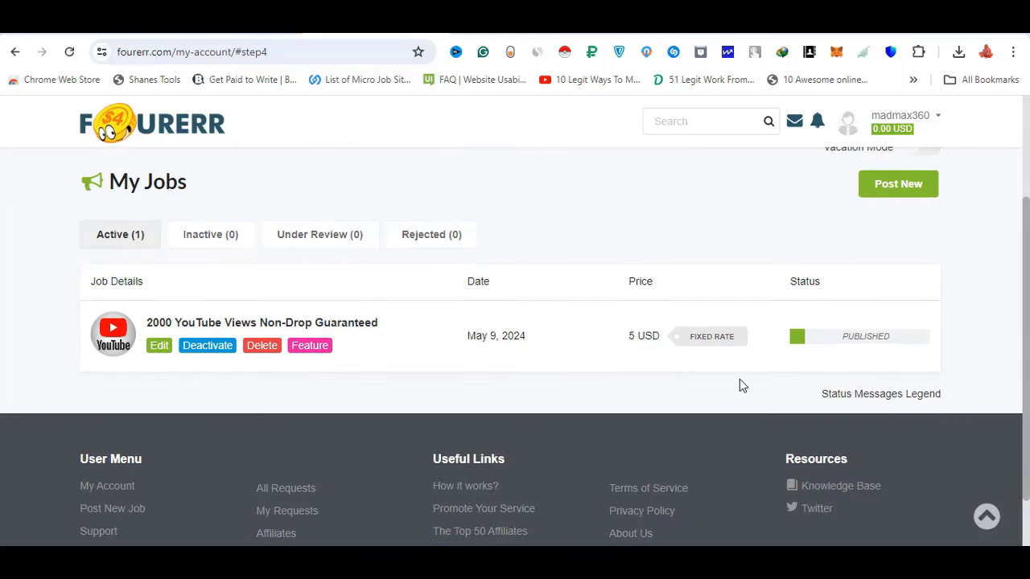